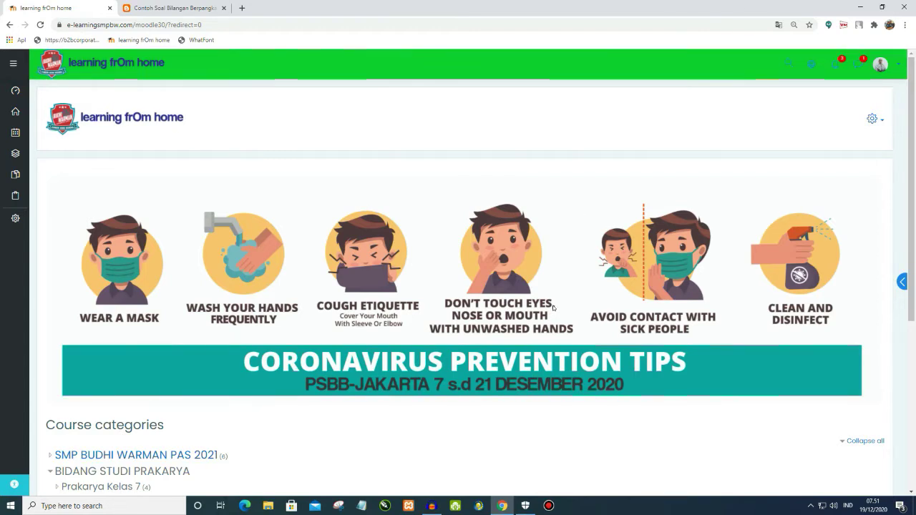
Step: Examine sample question Soal No.2 and its worked solution on the Contoh Soal Bilangan Berpangkat web page
{"action": "left_click", "coordinate": [160, 8]}
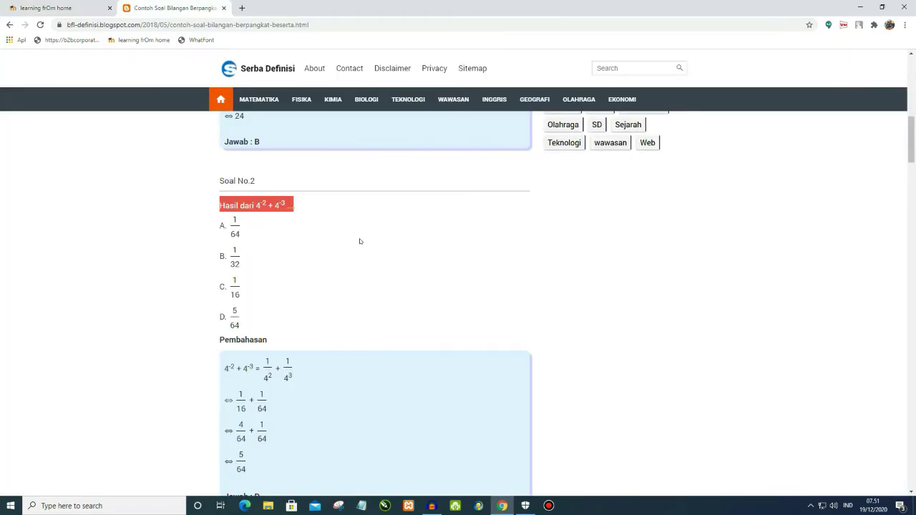
{"action": "scroll", "coordinate": [387, 263], "scroll_direction": "down", "scroll_amount": 1}
{"action": "left_click", "coordinate": [308, 154]}
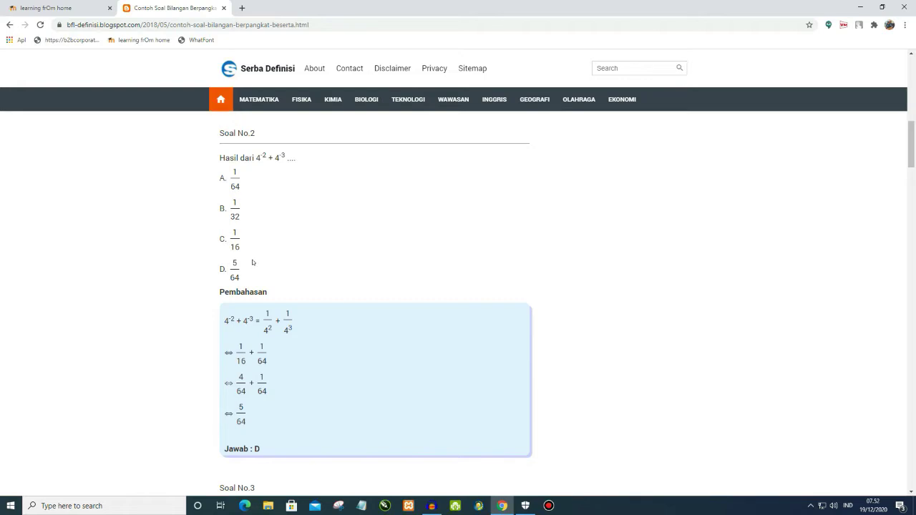
Step: Return to the learning site and open the CONTOH BENTUK SOAL course from the category of the same name
{"action": "left_click", "coordinate": [67, 9]}
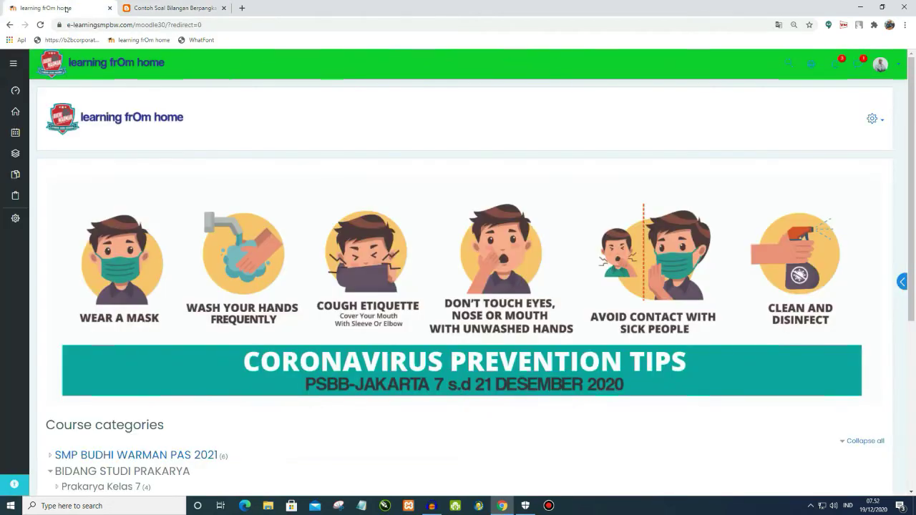
{"action": "scroll", "coordinate": [178, 198], "scroll_direction": "down", "scroll_amount": 5}
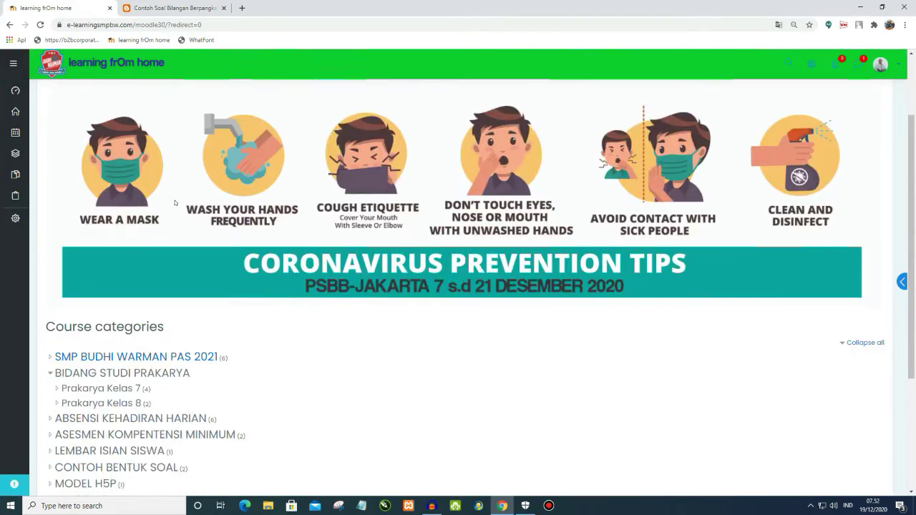
{"action": "scroll", "coordinate": [126, 277], "scroll_direction": "down", "scroll_amount": 1}
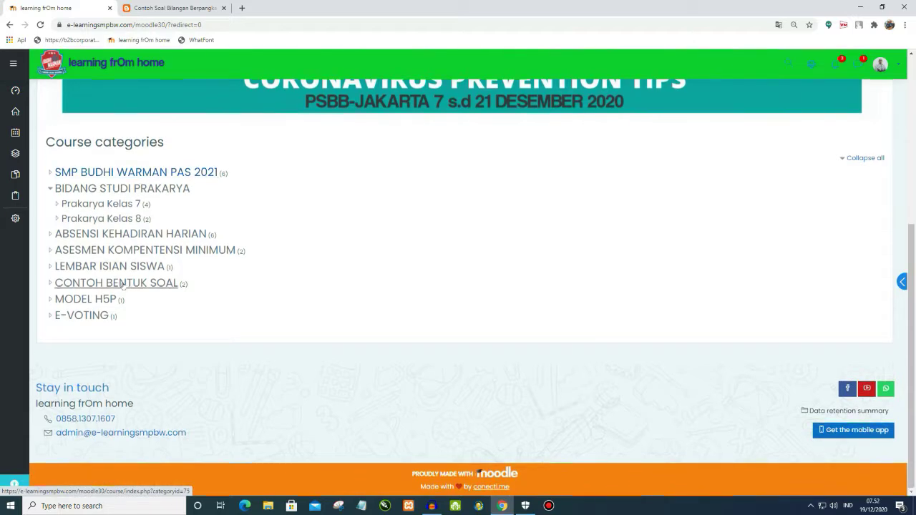
{"action": "left_click", "coordinate": [123, 283]}
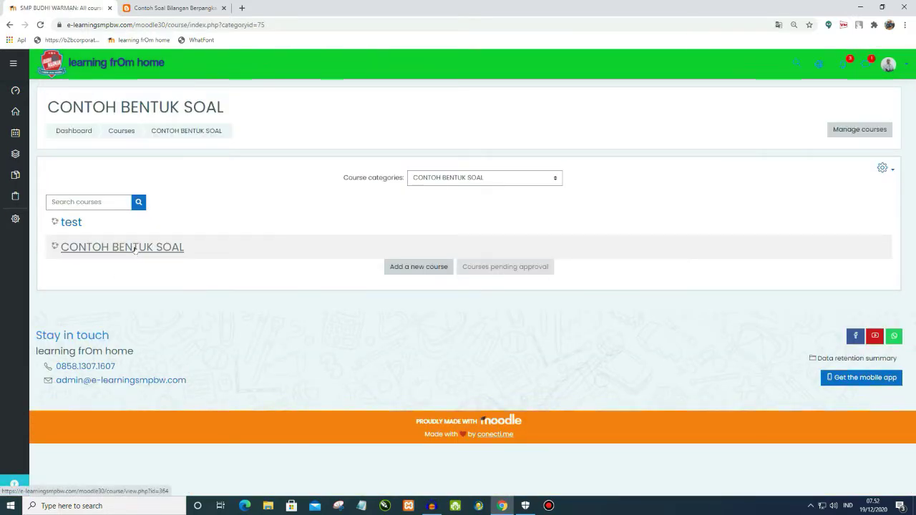
{"action": "left_click", "coordinate": [134, 248]}
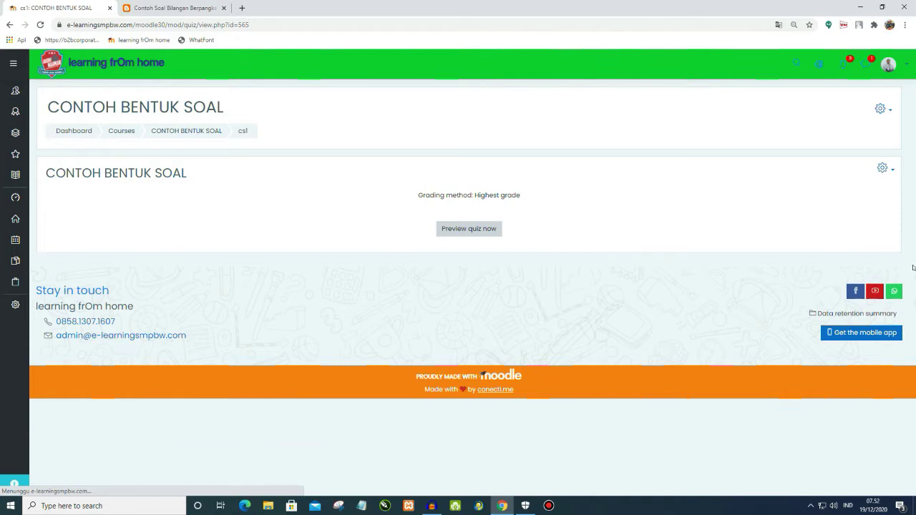
Step: Open the CONTOH BENTUK SOAL quiz for editing and look through its question list
{"action": "left_click", "coordinate": [891, 172]}
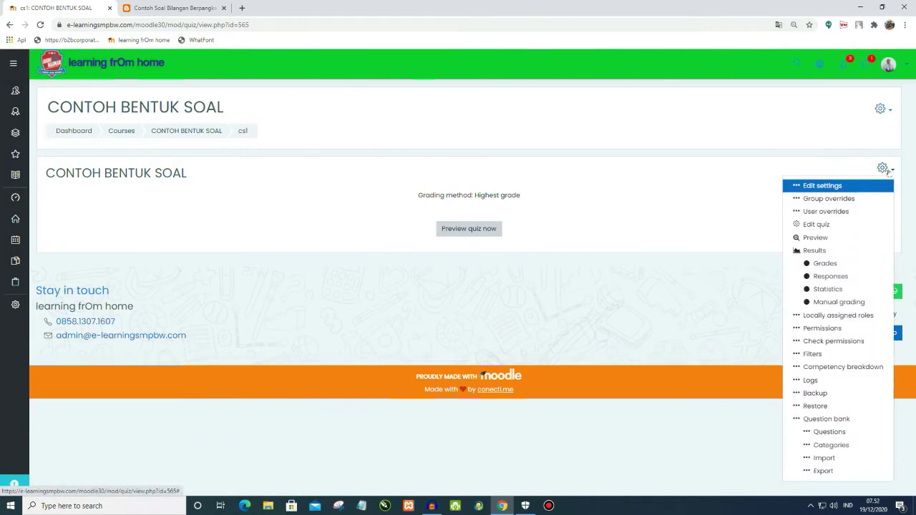
{"action": "left_click", "coordinate": [817, 224]}
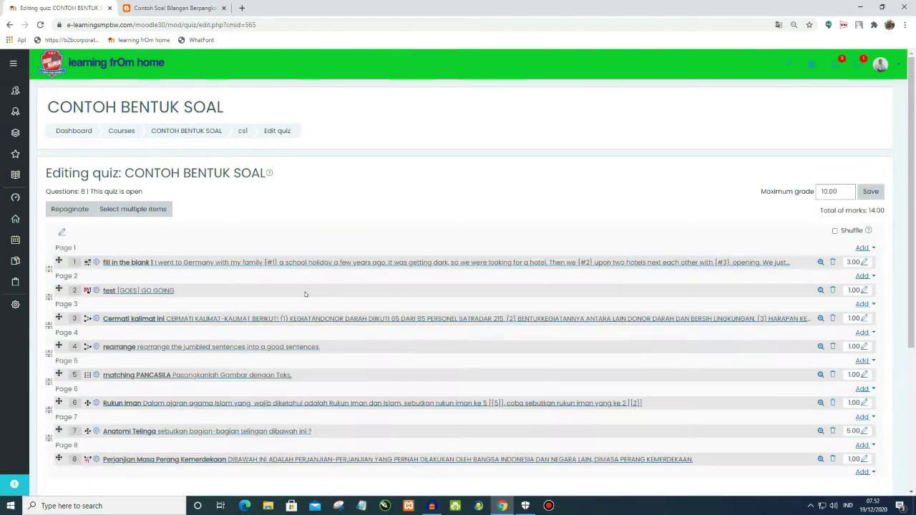
{"action": "scroll", "coordinate": [238, 272], "scroll_direction": "down", "scroll_amount": 3}
{"action": "scroll", "coordinate": [383, 288], "scroll_direction": "up", "scroll_amount": 2}
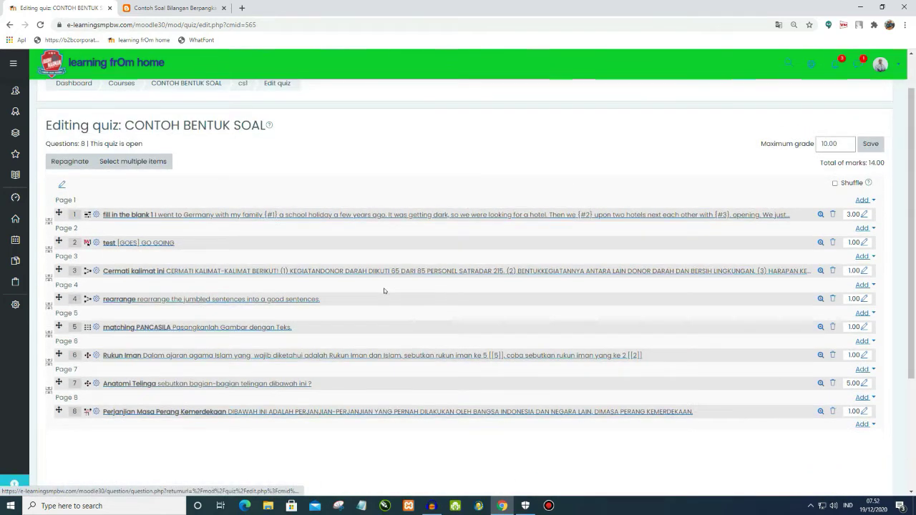
Step: Add a new WIRIS question of the short answer - science type after the last question of the quiz
{"action": "left_click", "coordinate": [862, 423]}
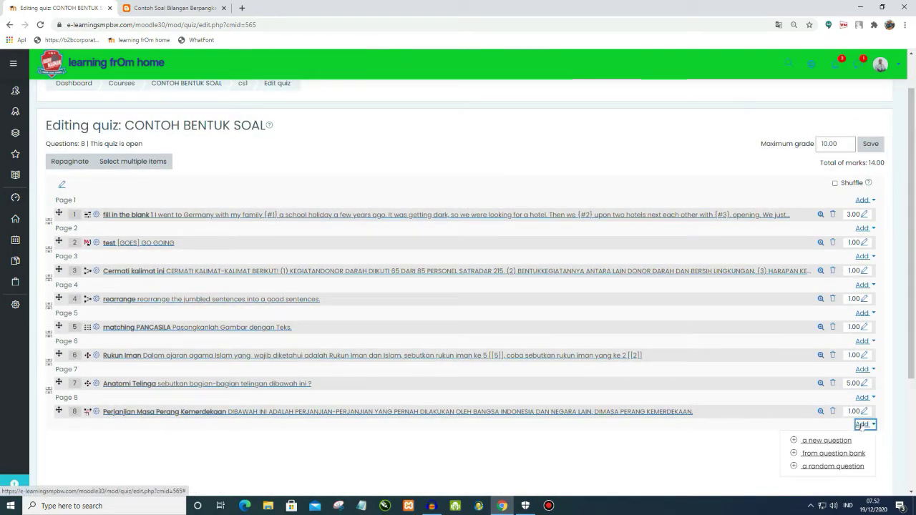
{"action": "left_click", "coordinate": [825, 441]}
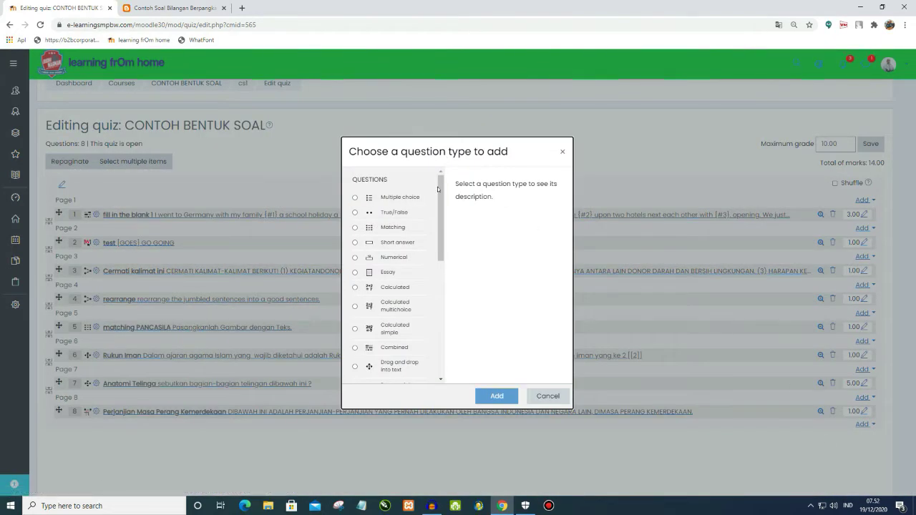
{"action": "left_click_drag", "start_coordinate": [440, 189], "coordinate": [429, 327]}
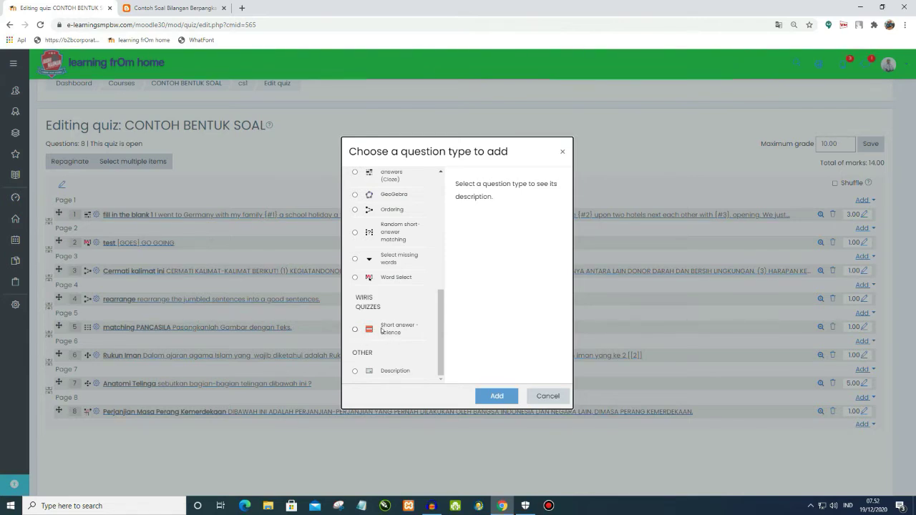
{"action": "left_click", "coordinate": [355, 330]}
{"action": "left_click", "coordinate": [496, 396]}
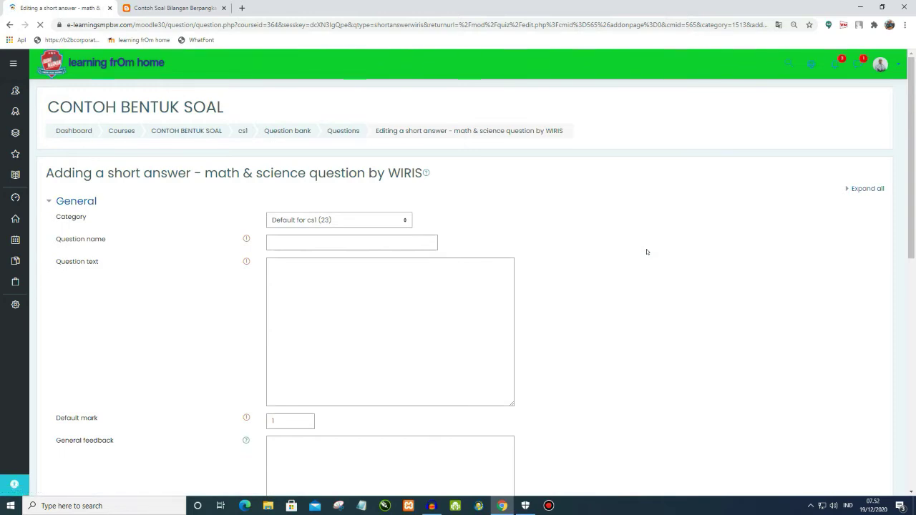
Step: Name the new question "wiris question"
{"action": "scroll", "coordinate": [343, 250], "scroll_direction": "down", "scroll_amount": 2}
{"action": "scroll", "coordinate": [329, 214], "scroll_direction": "up", "scroll_amount": 1}
{"action": "left_click", "coordinate": [323, 193]}
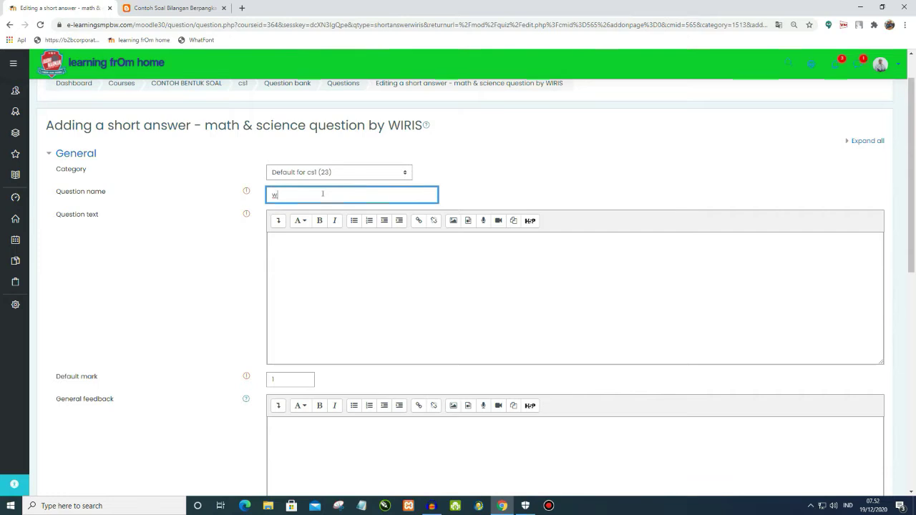
{"action": "key", "text": "BackSpace"}
{"action": "type", "text": "is question"}
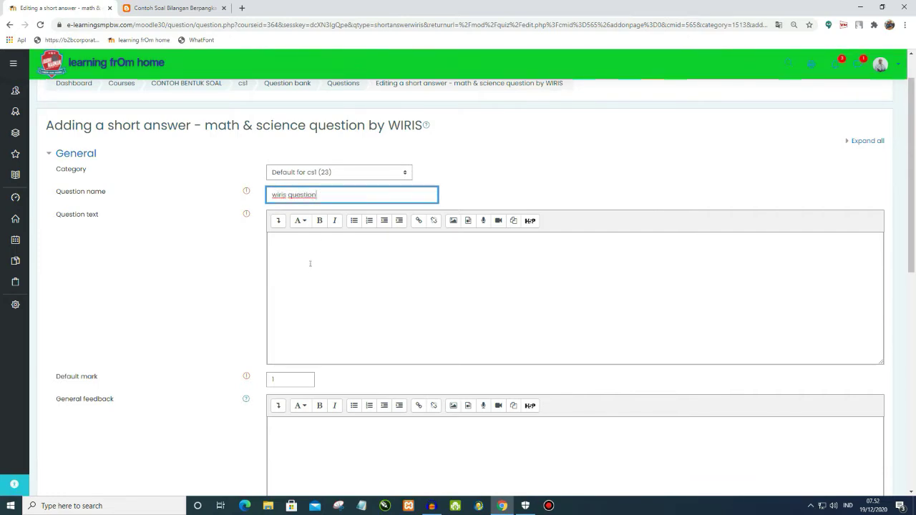
Step: Copy "Hasil dari 4⁻² + 4⁻³ ...." from Soal No.2 on the sample web page into the question text
{"action": "left_click", "coordinate": [308, 255]}
{"action": "left_click", "coordinate": [180, 7]}
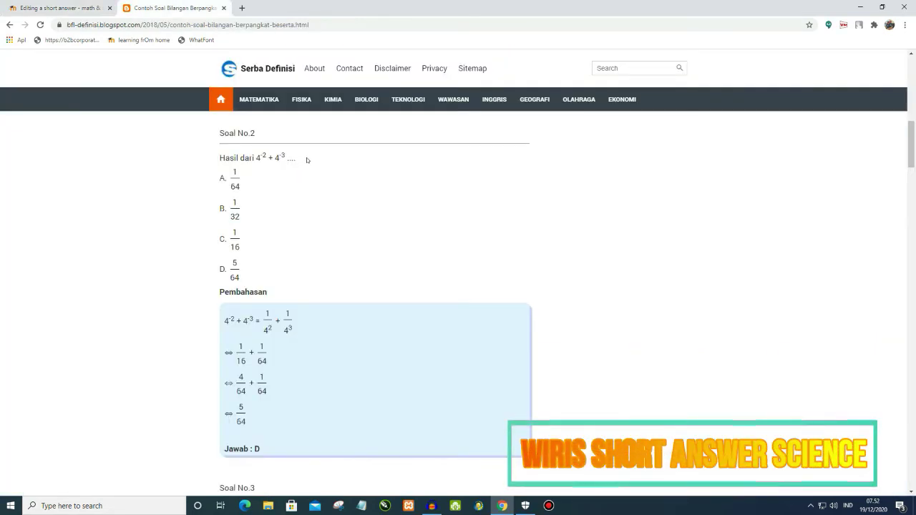
{"action": "left_click_drag", "start_coordinate": [309, 158], "coordinate": [211, 159]}
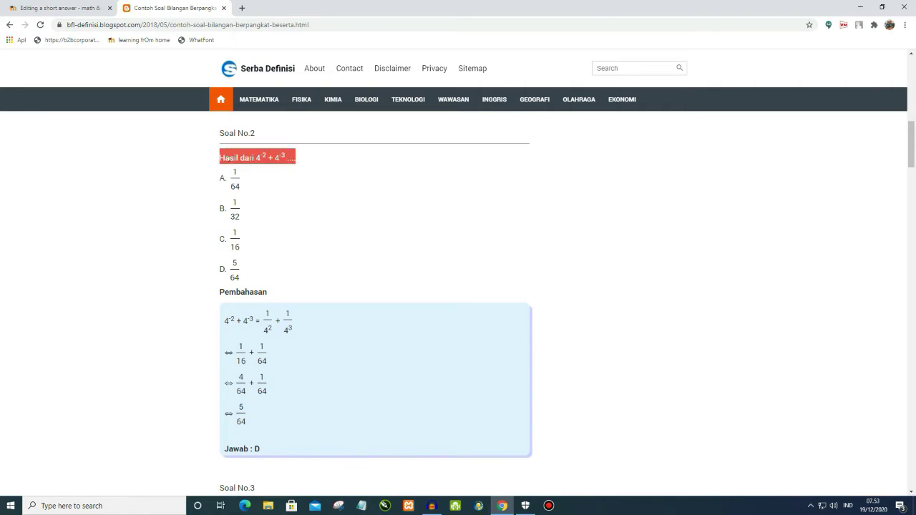
{"action": "right_click", "coordinate": [231, 162]}
{"action": "left_click", "coordinate": [244, 165]}
{"action": "left_click", "coordinate": [61, 8]}
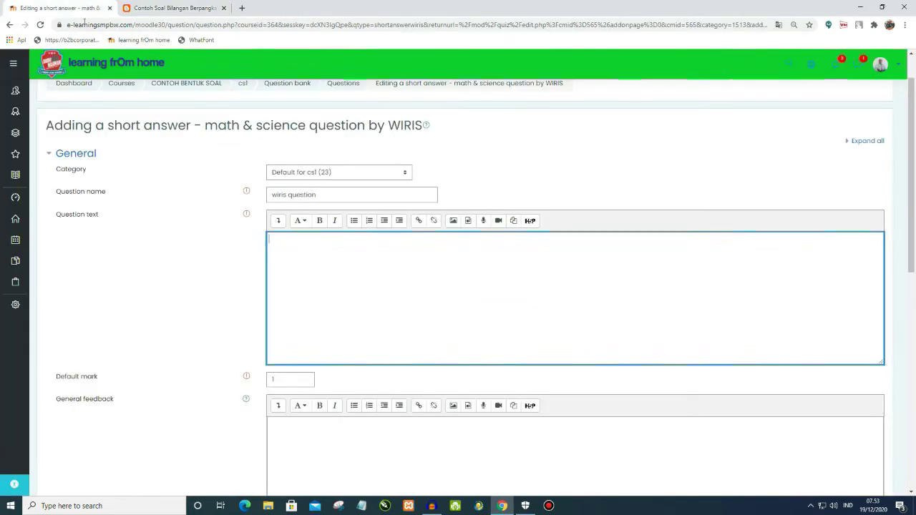
{"action": "key", "text": "ctrl+v"}
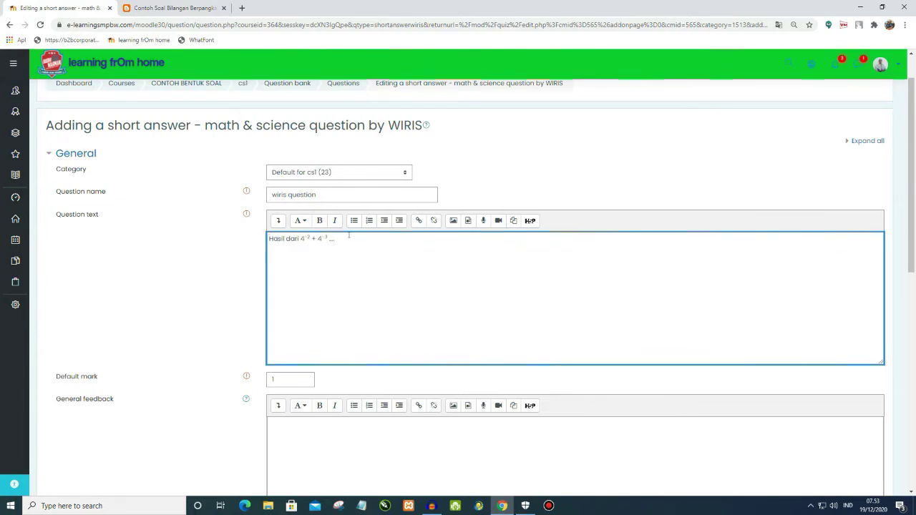
Step: Expand the question text editor's formatting options and format the entire question text as Heading (large)
{"action": "key", "text": "ctrl+a"}
{"action": "left_click", "coordinate": [279, 220]}
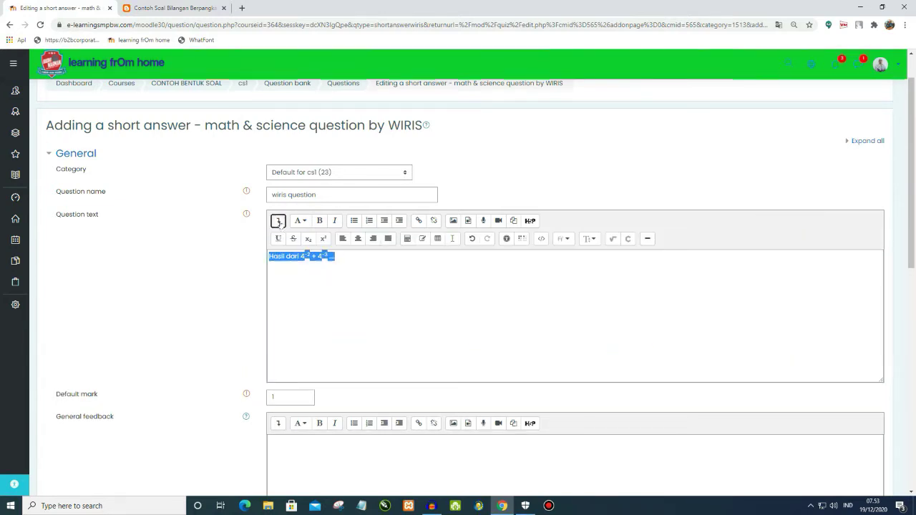
{"action": "left_click", "coordinate": [304, 222]}
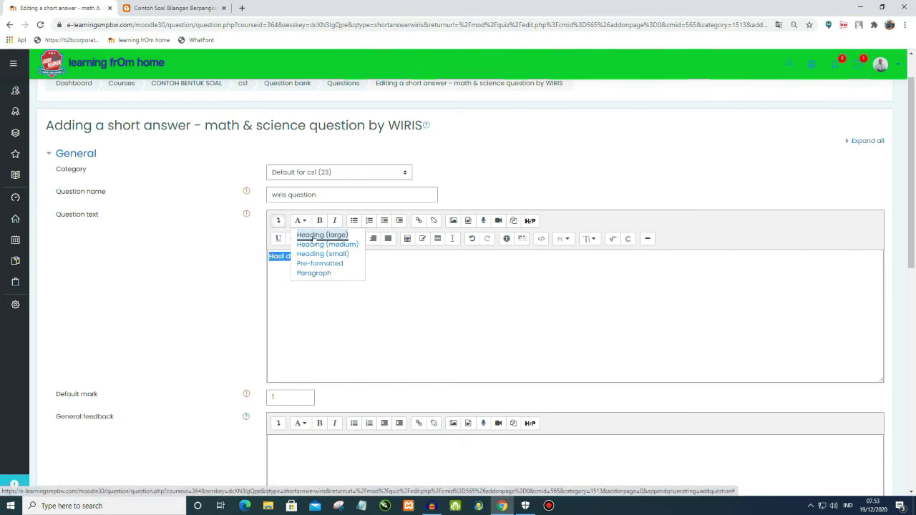
{"action": "left_click", "coordinate": [315, 235]}
{"action": "left_click", "coordinate": [468, 266]}
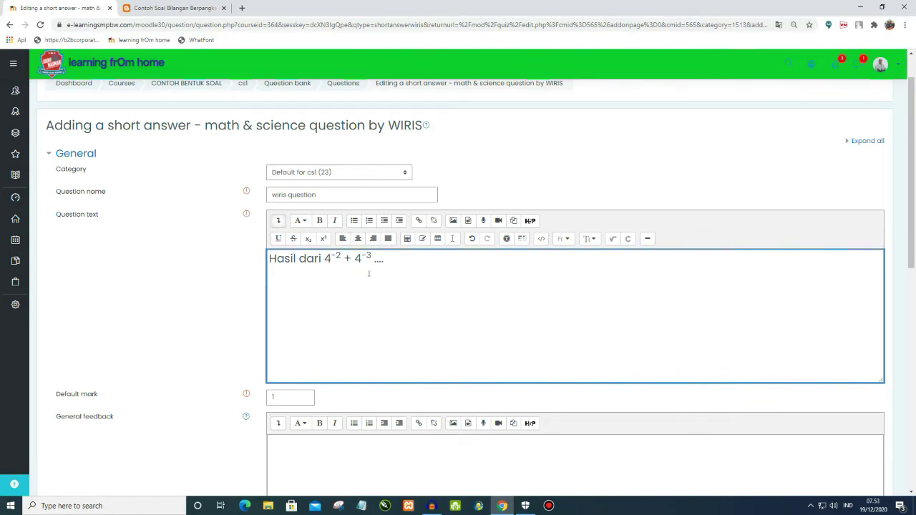
Step: Handwrite the formula 4⁻² + 4⁻³ in MathType and insert it at the end of the question text
{"action": "left_click", "coordinate": [614, 243]}
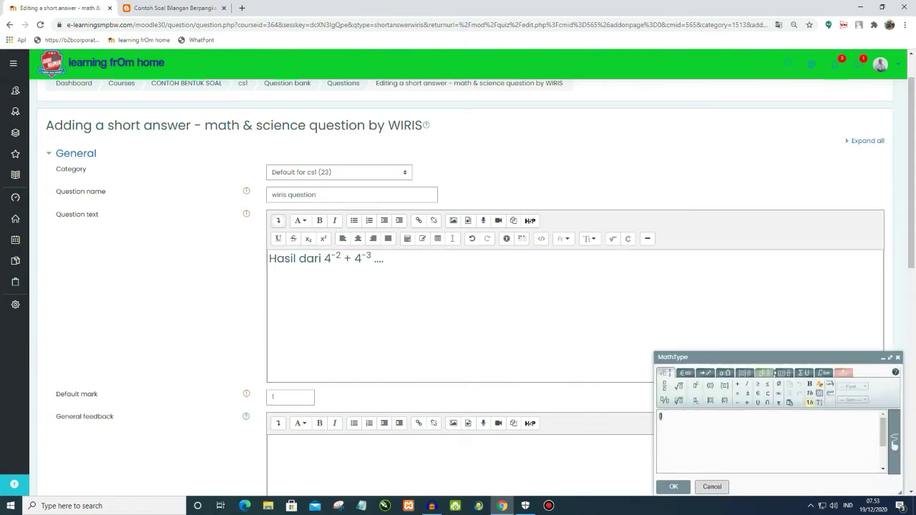
{"action": "left_click_drag", "start_coordinate": [770, 337], "coordinate": [744, 245]}
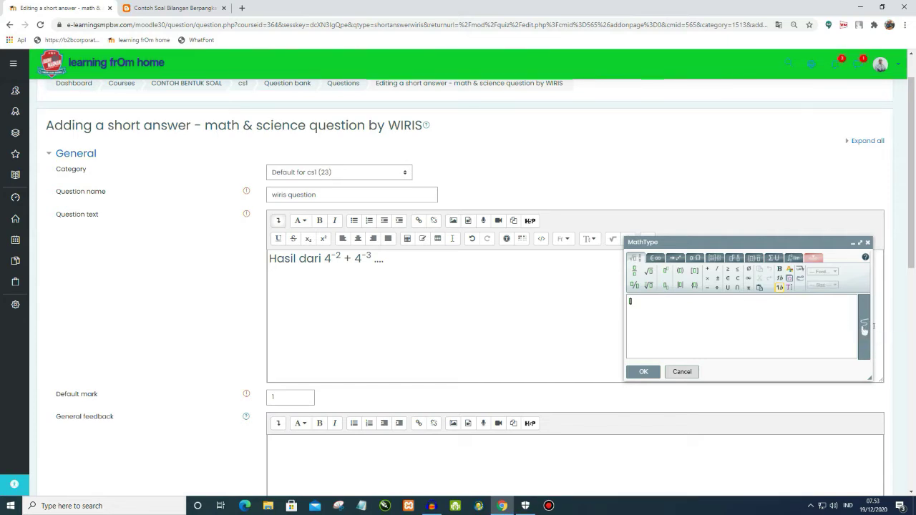
{"action": "left_click", "coordinate": [864, 328]}
{"action": "mouse_move", "coordinate": [674, 241]}
{"action": "left_mouse_down"}
{"action": "mouse_move", "coordinate": [682, 179]}
{"action": "mouse_move", "coordinate": [654, 207]}
{"action": "mouse_move", "coordinate": [676, 212]}
{"action": "mouse_move", "coordinate": [664, 231]}
{"action": "mouse_move", "coordinate": [701, 191]}
{"action": "mouse_move", "coordinate": [706, 226]}
{"action": "mouse_move", "coordinate": [743, 216]}
{"action": "mouse_move", "coordinate": [737, 234]}
{"action": "left_mouse_up"}
{"action": "left_click_drag", "start_coordinate": [744, 201], "coordinate": [763, 212]}
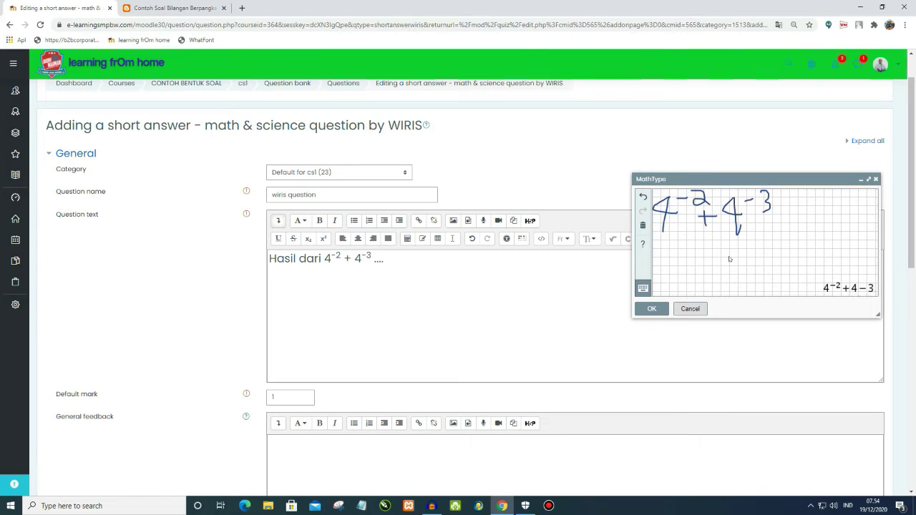
{"action": "left_click_drag", "start_coordinate": [779, 207], "coordinate": [770, 211]}
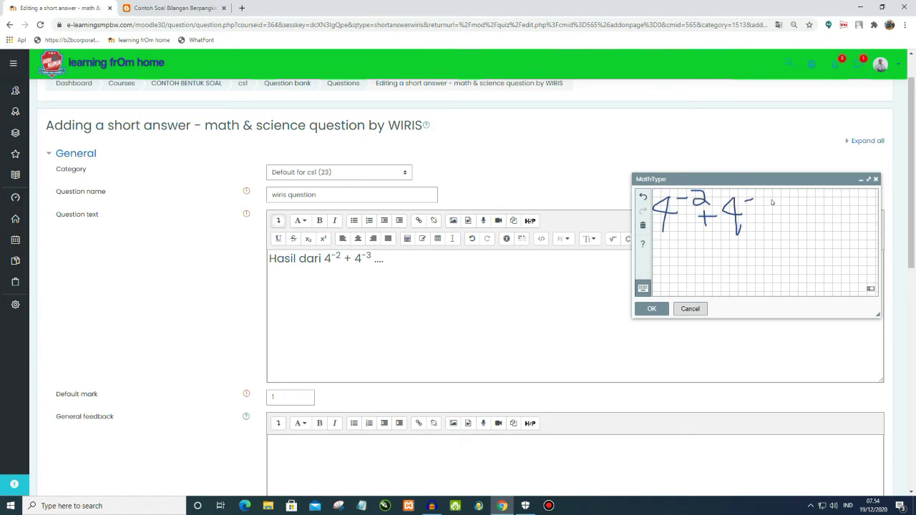
{"action": "left_click_drag", "start_coordinate": [760, 196], "coordinate": [763, 197]}
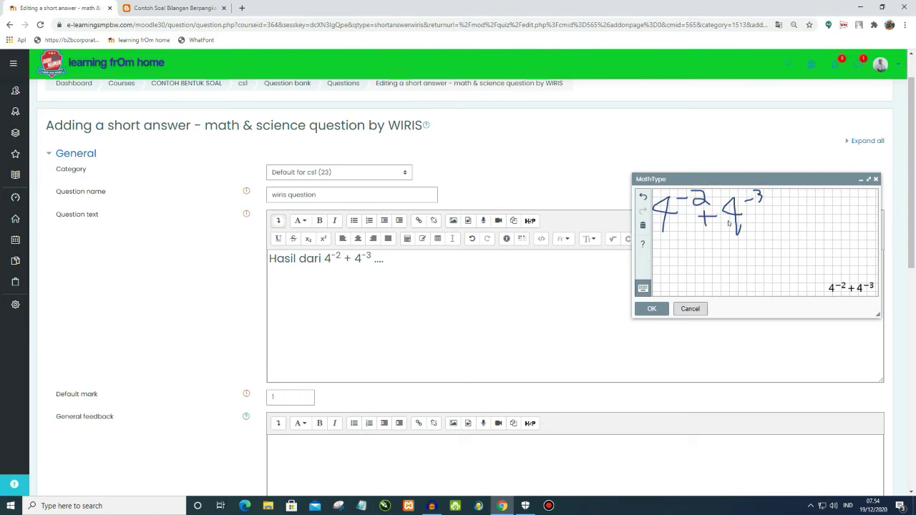
{"action": "left_click", "coordinate": [651, 309]}
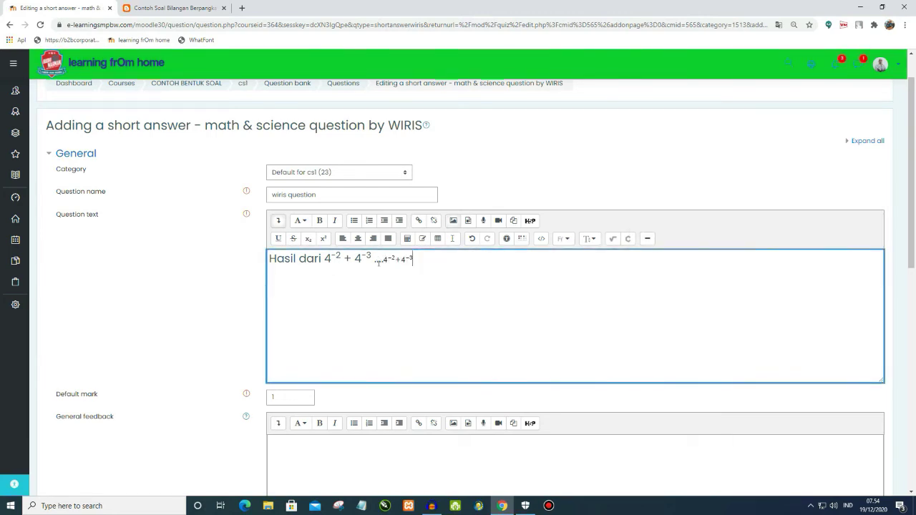
Step: Delete the handwritten formula from the end of the question text
{"action": "left_click", "coordinate": [386, 261]}
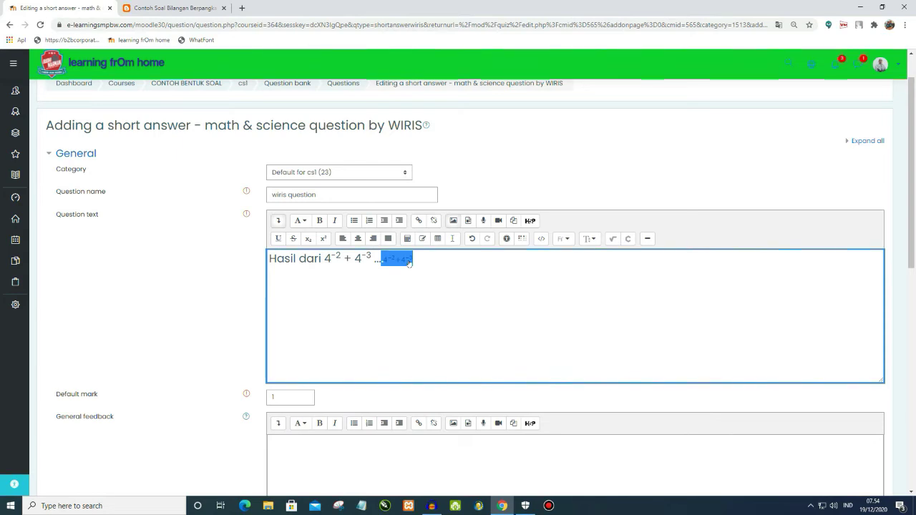
{"action": "key", "text": "Delete"}
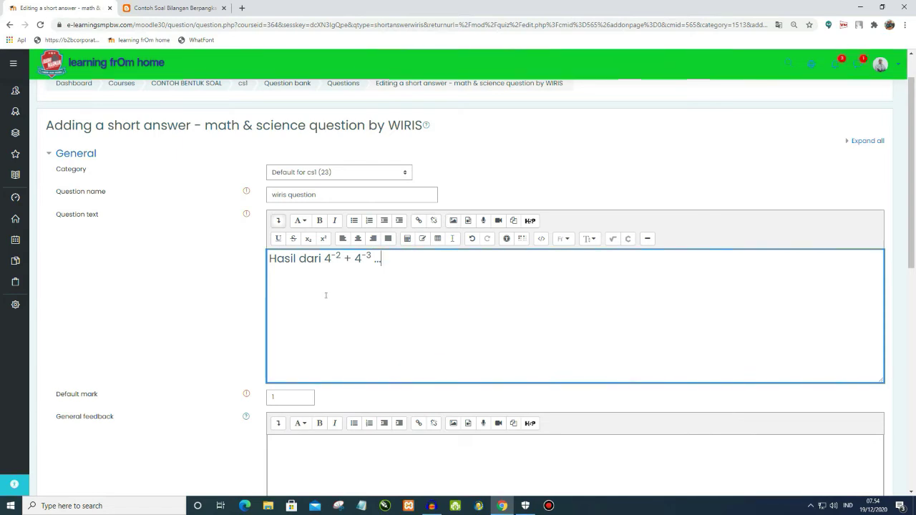
Step: Handwrite the fraction 5/64 as the correct answer for Answer 1 in Wiris Quizzes Studio and accept it
{"action": "scroll", "coordinate": [325, 295], "scroll_direction": "down", "scroll_amount": 5}
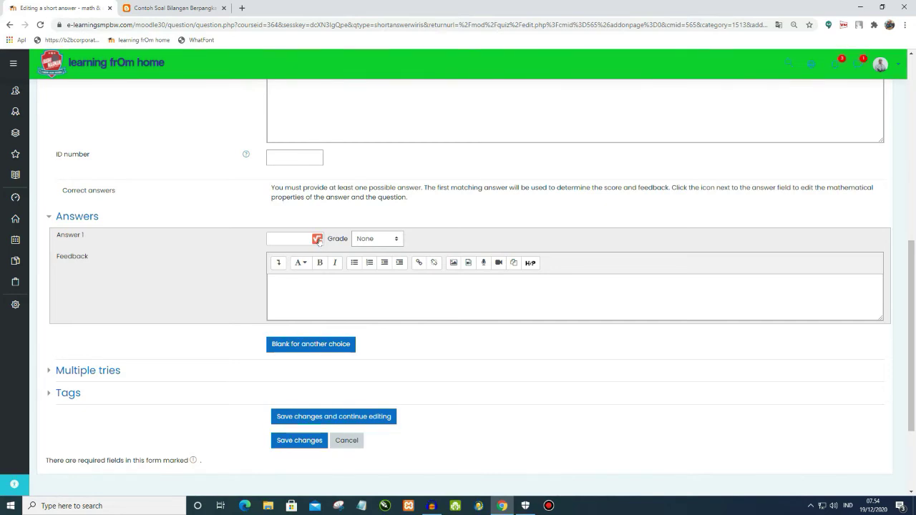
{"action": "left_click", "coordinate": [318, 240]}
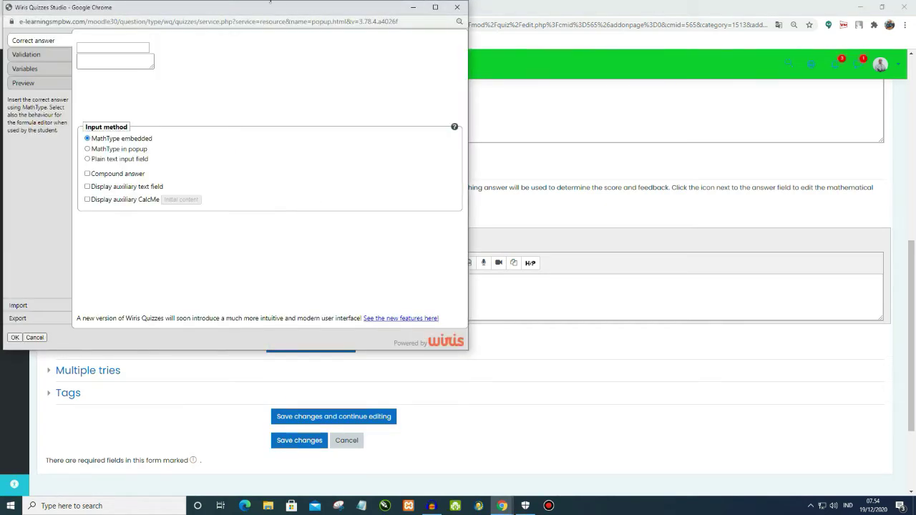
{"action": "left_click_drag", "start_coordinate": [248, 12], "coordinate": [430, 58]}
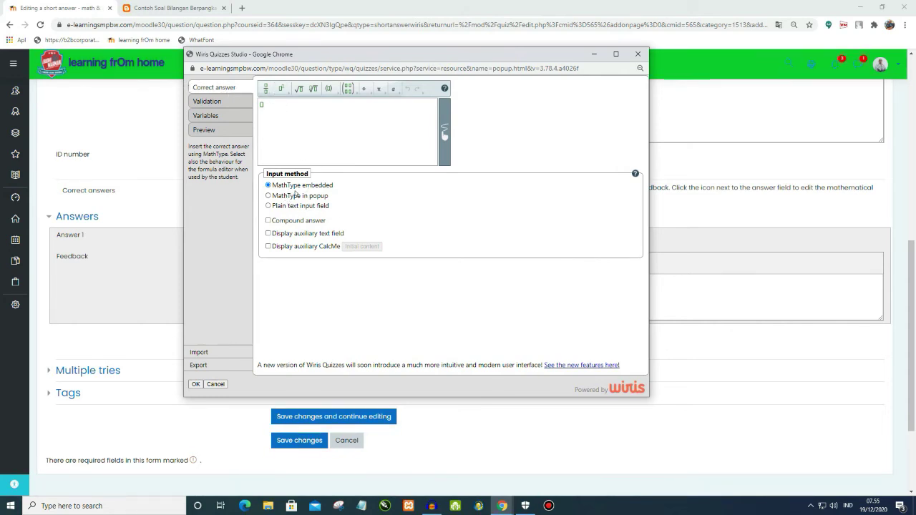
{"action": "left_click", "coordinate": [445, 131]}
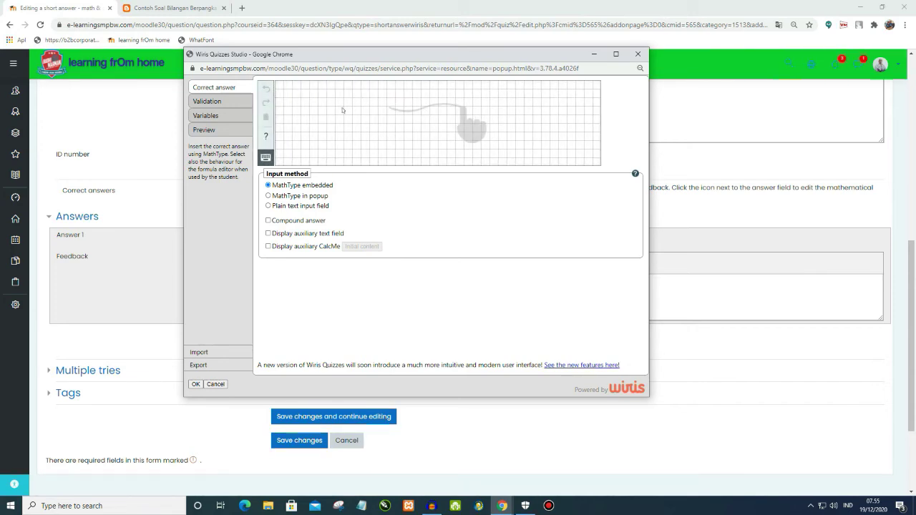
{"action": "mouse_move", "coordinate": [348, 90]}
{"action": "left_mouse_down"}
{"action": "mouse_move", "coordinate": [326, 93]}
{"action": "mouse_move", "coordinate": [387, 124]}
{"action": "mouse_move", "coordinate": [338, 143]}
{"action": "mouse_move", "coordinate": [371, 158]}
{"action": "left_mouse_up"}
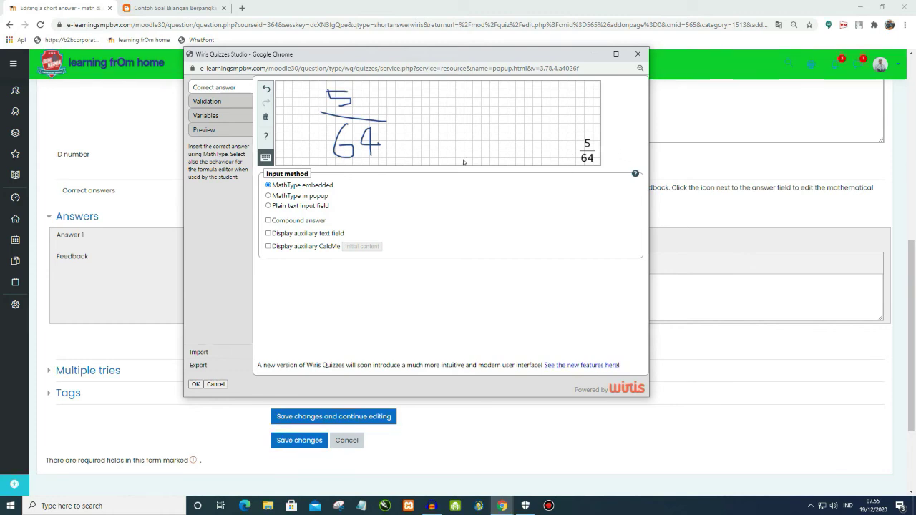
{"action": "left_click", "coordinate": [196, 384]}
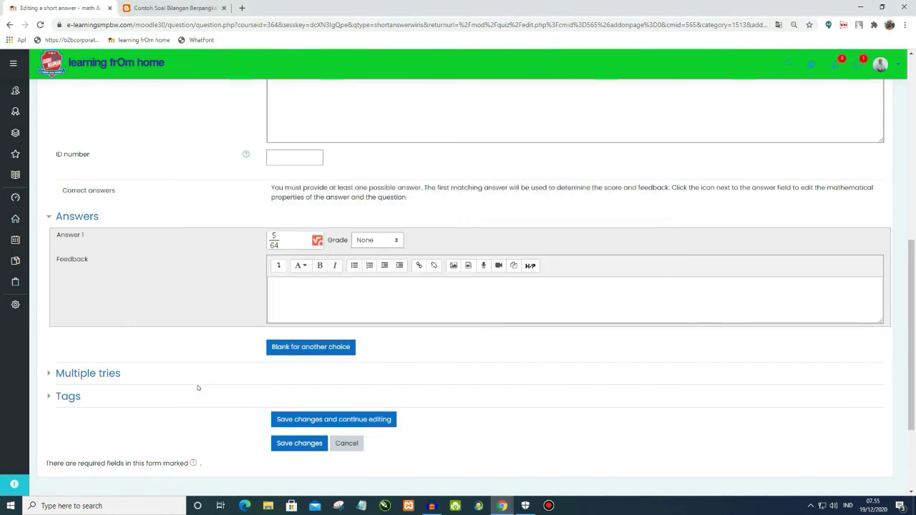
Step: Set the grade of Answer 1 to 100% and save the question while keeping it open for editing
{"action": "left_click", "coordinate": [396, 240]}
{"action": "left_click", "coordinate": [369, 262]}
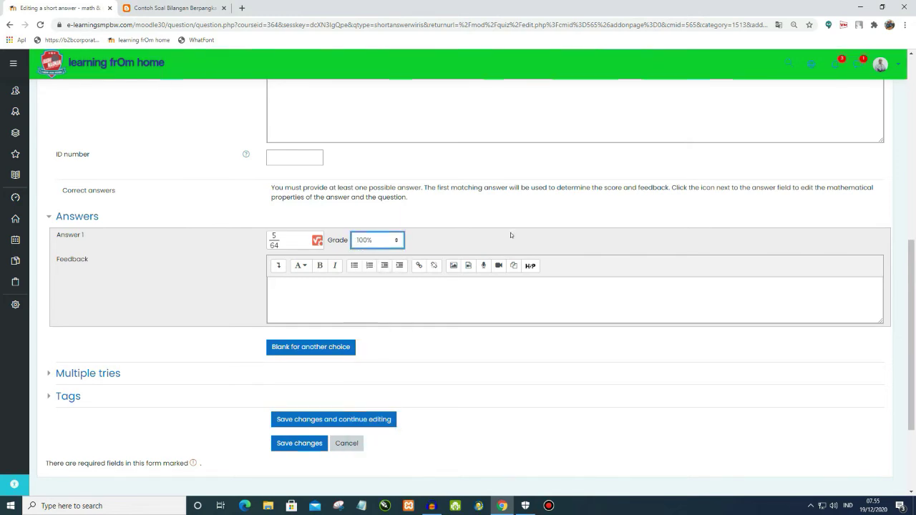
{"action": "scroll", "coordinate": [354, 374], "scroll_direction": "down", "scroll_amount": 1}
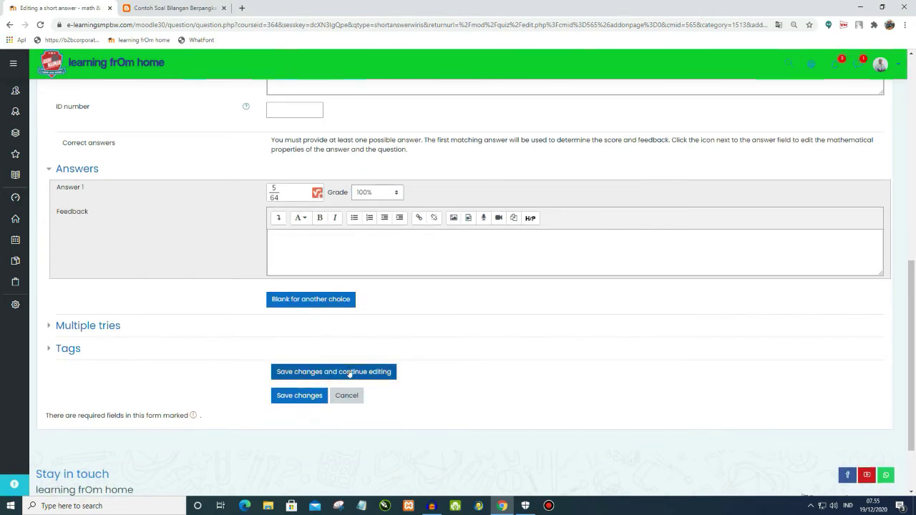
{"action": "left_click", "coordinate": [349, 372]}
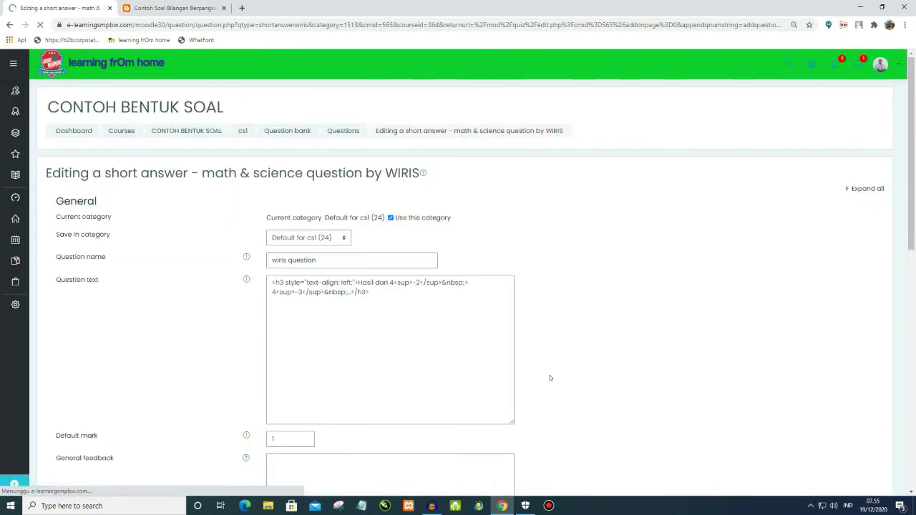
Step: Preview the saved question, enter the fraction 5/64 with the MathType fraction template, and submit the attempt
{"action": "scroll", "coordinate": [368, 348], "scroll_direction": "down", "scroll_amount": 5}
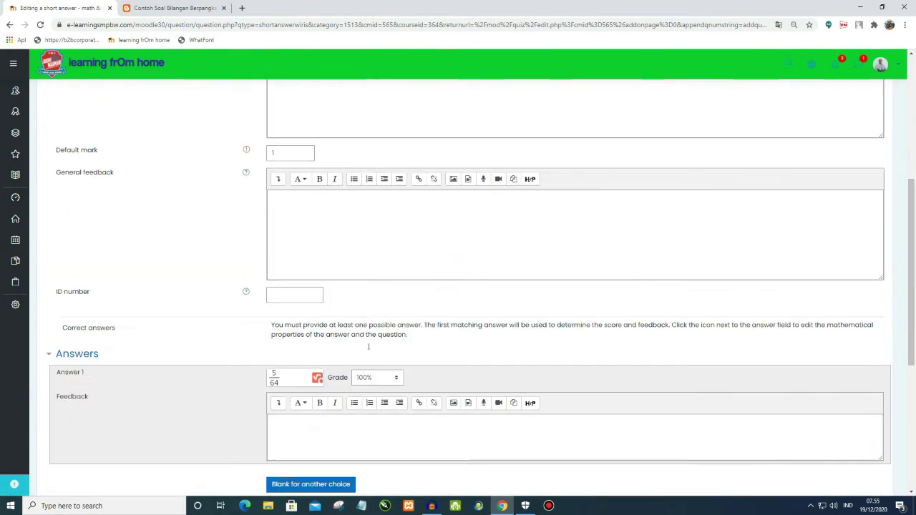
{"action": "scroll", "coordinate": [367, 348], "scroll_direction": "down", "scroll_amount": 3}
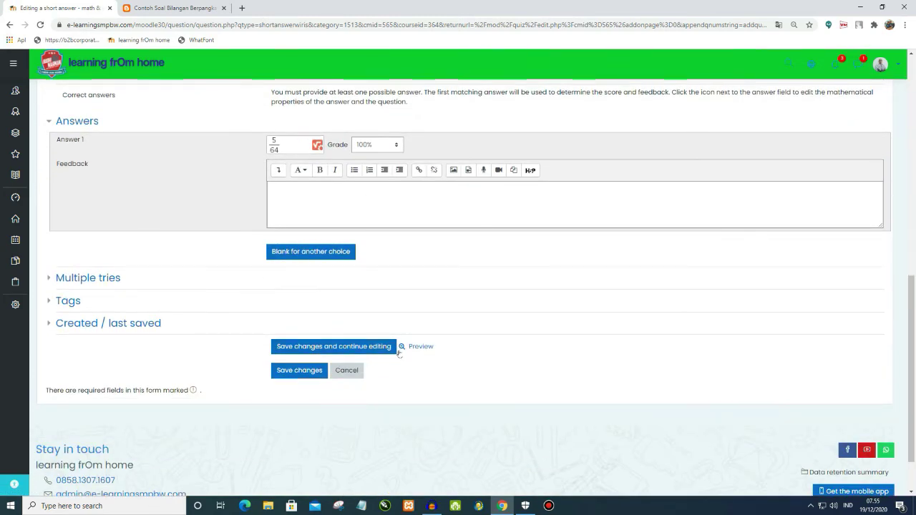
{"action": "left_click", "coordinate": [401, 348]}
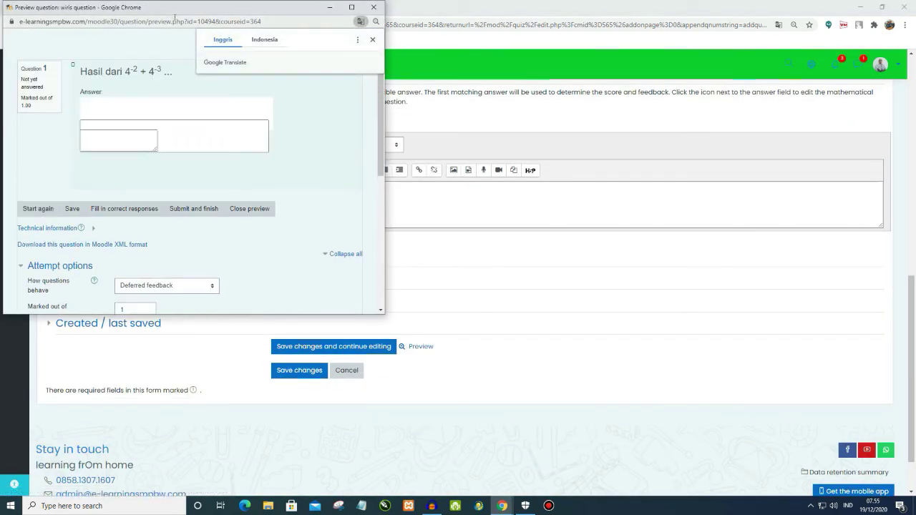
{"action": "left_click_drag", "start_coordinate": [178, 14], "coordinate": [372, 46]}
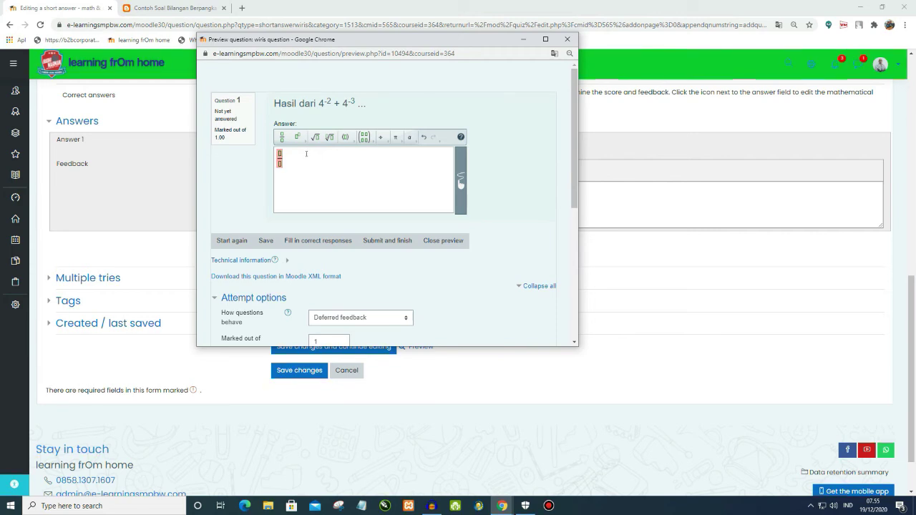
{"action": "type", "text": "5"}
{"action": "key", "text": "Down"}
{"action": "type", "text": "64"}
{"action": "left_click", "coordinate": [394, 242]}
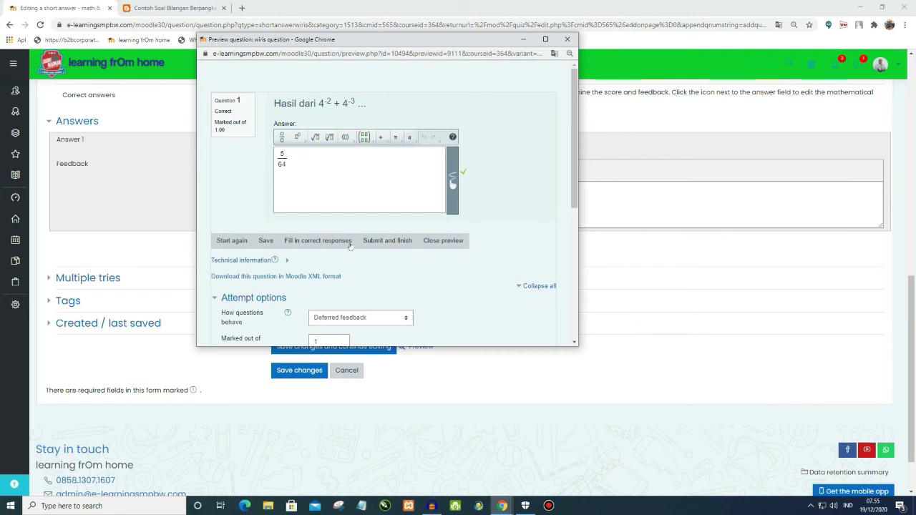
Step: Restart the question preview, handwrite 5/64 as the answer, and submit the attempt
{"action": "left_click", "coordinate": [231, 241]}
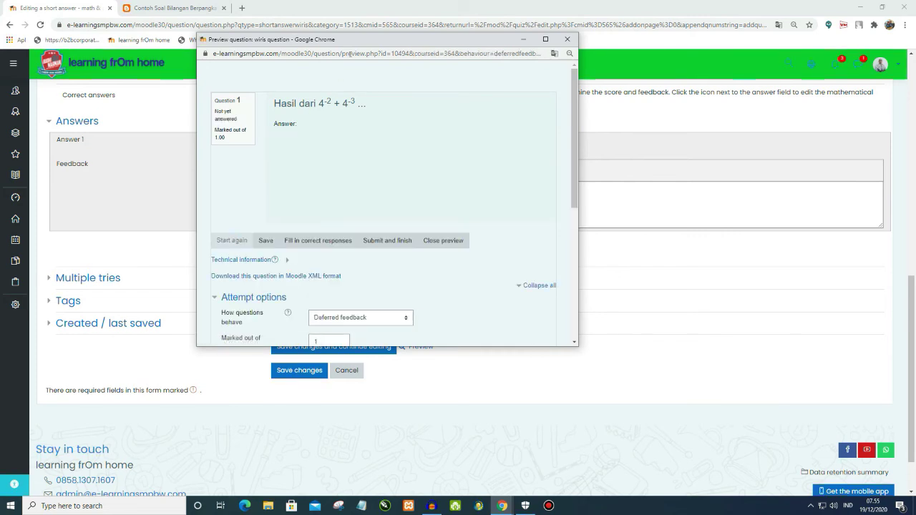
{"action": "left_click_drag", "start_coordinate": [347, 43], "coordinate": [457, 40]}
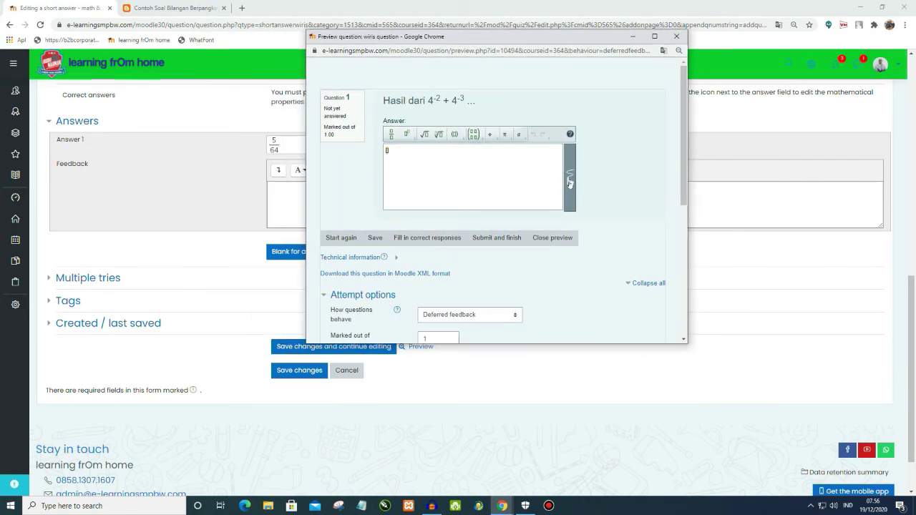
{"action": "left_click", "coordinate": [569, 182]}
{"action": "left_click_drag", "start_coordinate": [448, 140], "coordinate": [519, 159]}
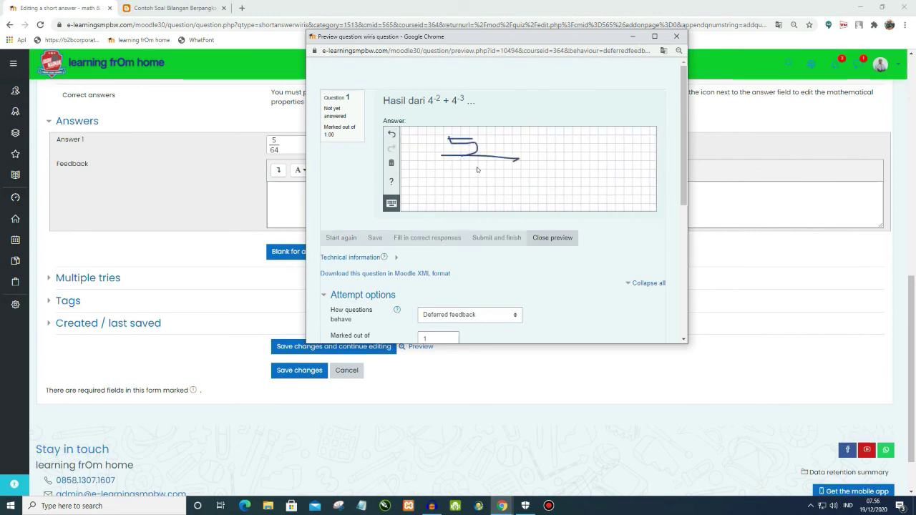
{"action": "mouse_move", "coordinate": [458, 163]}
{"action": "left_mouse_down"}
{"action": "mouse_move", "coordinate": [514, 183]}
{"action": "mouse_move", "coordinate": [490, 193]}
{"action": "left_mouse_up"}
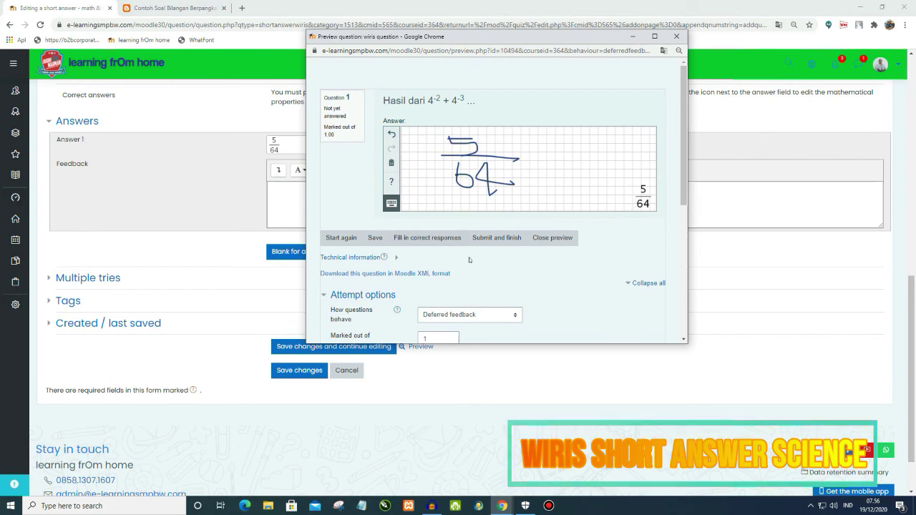
{"action": "left_click", "coordinate": [499, 238]}
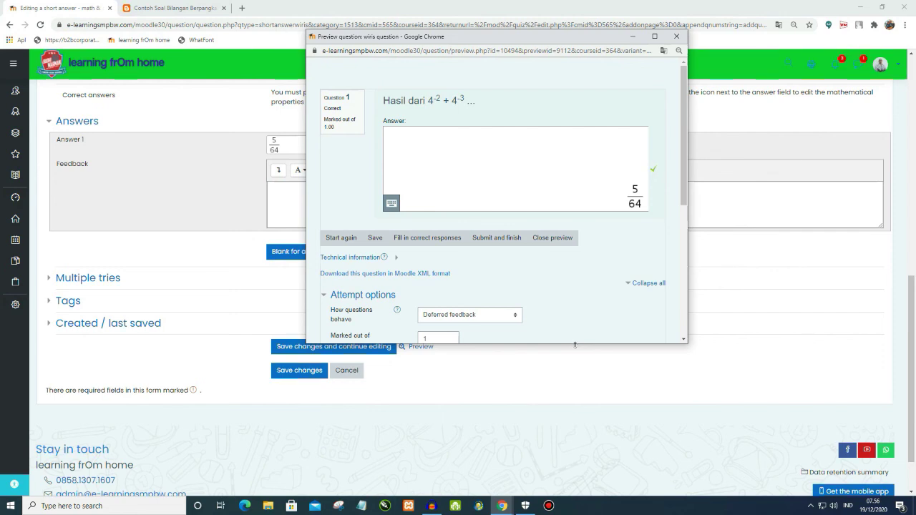
Step: Enlarge the preview window and examine the submitted answer together with the attempt and display options
{"action": "left_click_drag", "start_coordinate": [574, 345], "coordinate": [580, 468]}
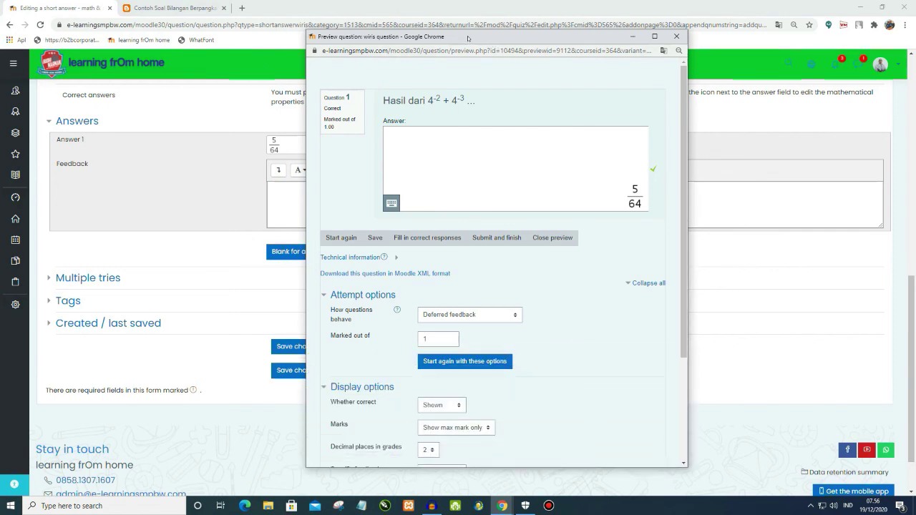
{"action": "left_click_drag", "start_coordinate": [467, 38], "coordinate": [550, 30]}
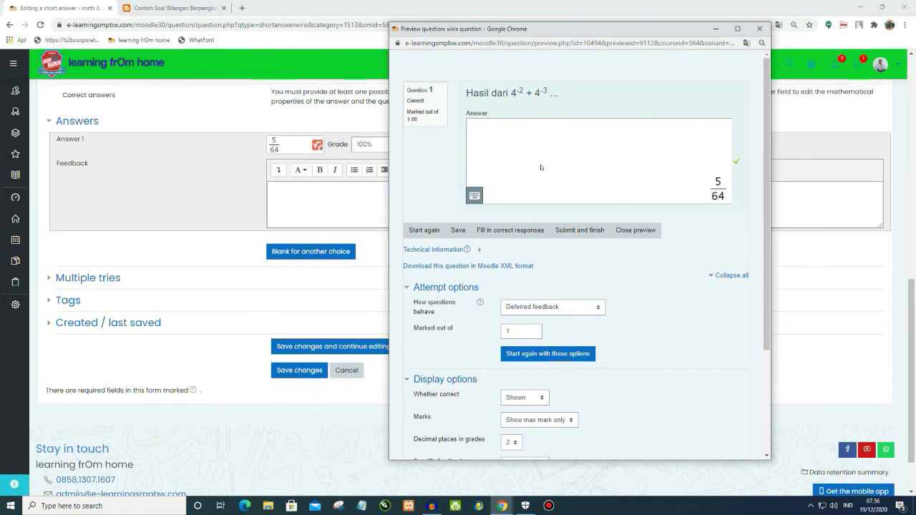
{"action": "scroll", "coordinate": [555, 190], "scroll_direction": "down", "scroll_amount": 2}
{"action": "scroll", "coordinate": [587, 247], "scroll_direction": "up", "scroll_amount": 2}
{"action": "scroll", "coordinate": [621, 202], "scroll_direction": "down", "scroll_amount": 2}
{"action": "scroll", "coordinate": [687, 140], "scroll_direction": "up", "scroll_amount": 2}
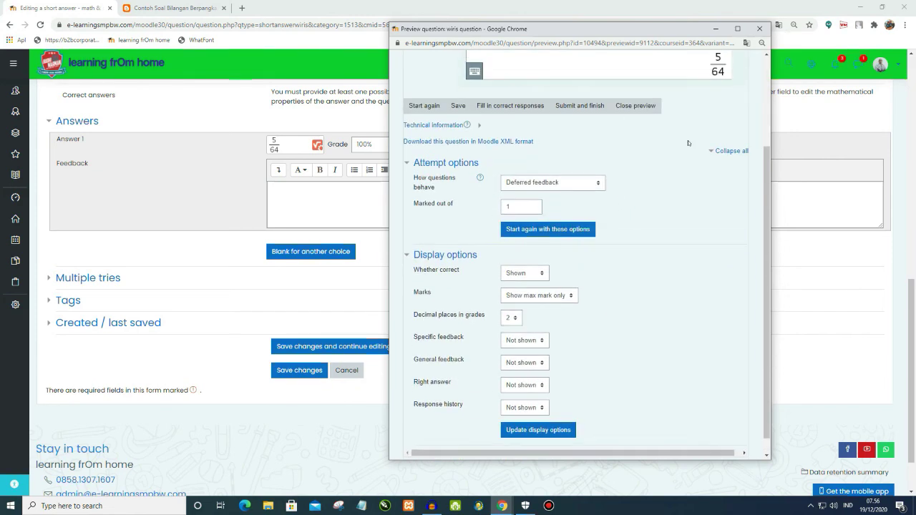
Step: Close the question preview and save the finished WIRIS question
{"action": "left_click", "coordinate": [759, 29]}
{"action": "left_click", "coordinate": [299, 370]}
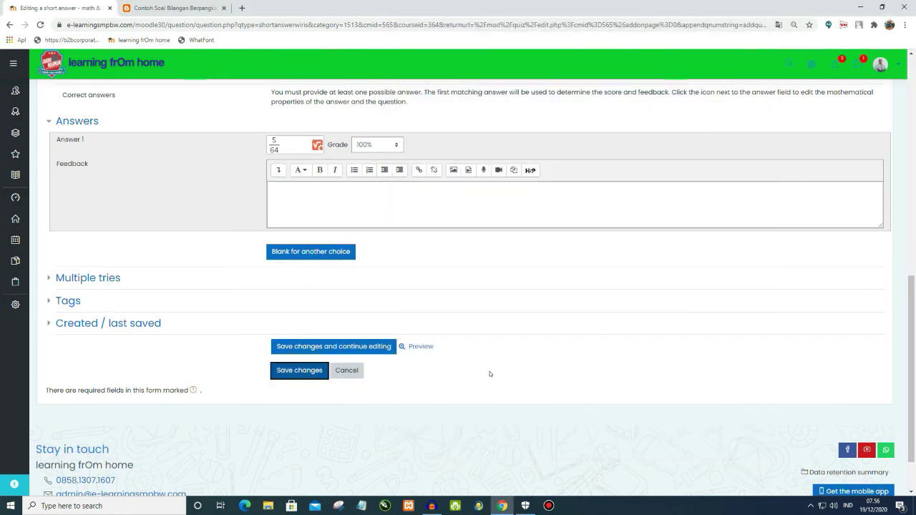